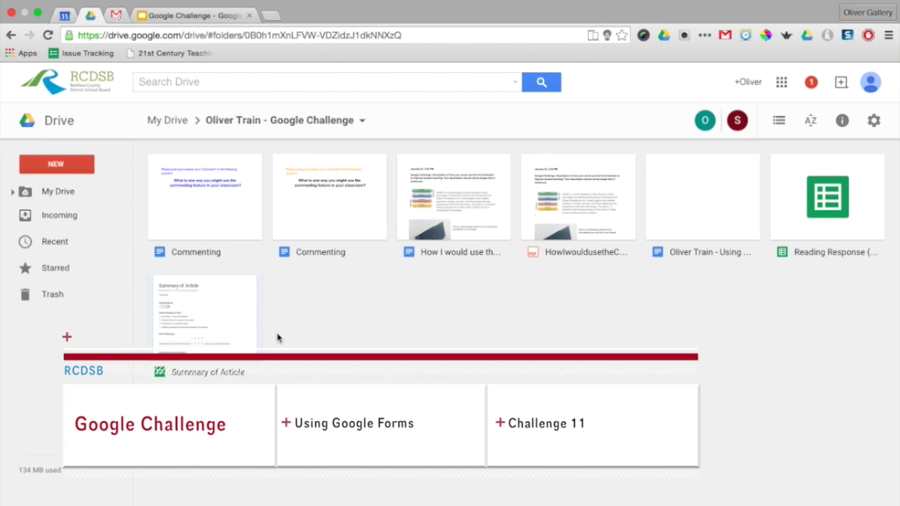
{"action": "left_click", "coordinate": [62, 164]}
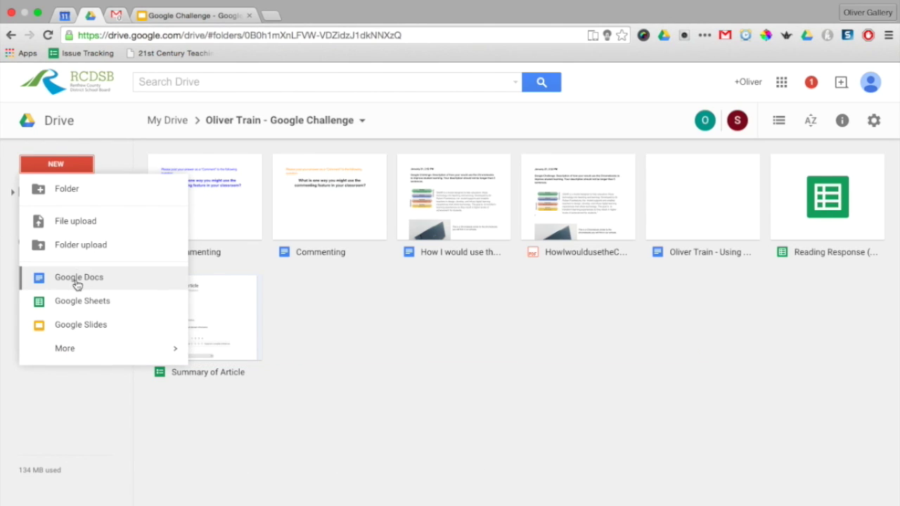
{"action": "left_click", "coordinate": [321, 289]}
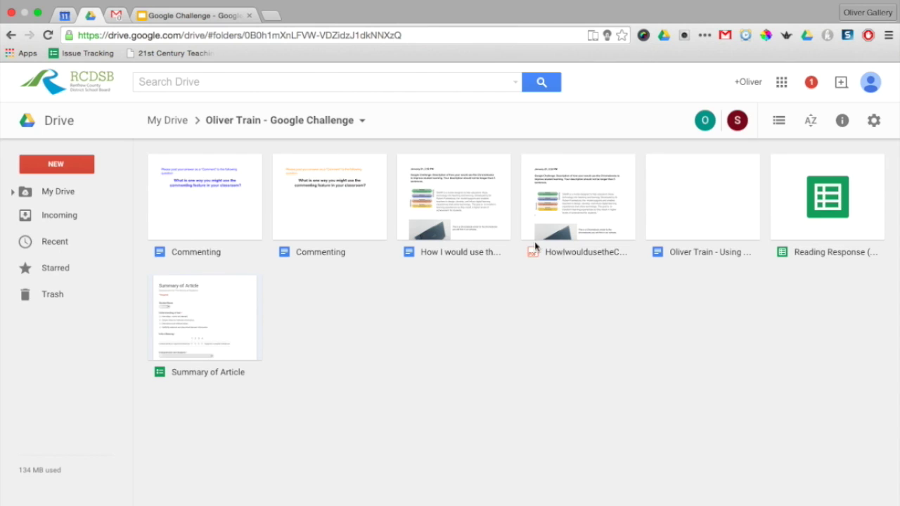
{"action": "left_click", "coordinate": [80, 172]}
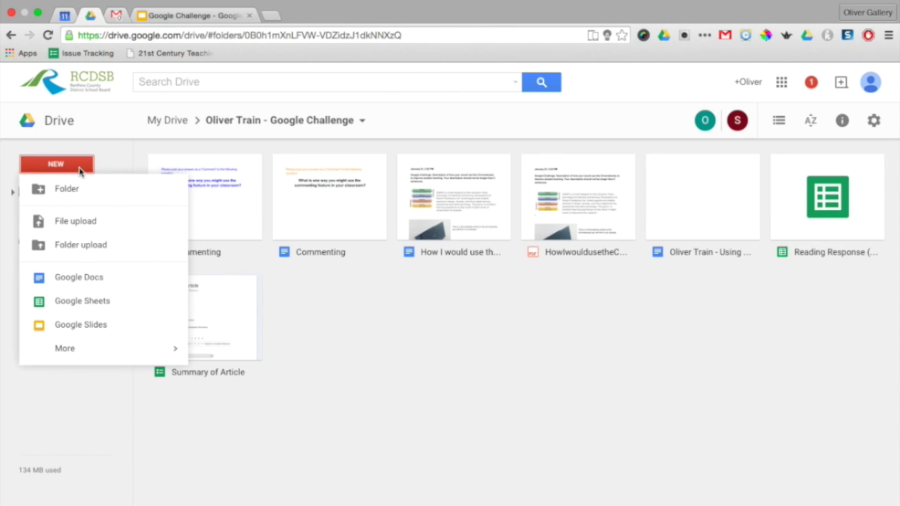
{"action": "mouse_move", "coordinate": [91, 352]}
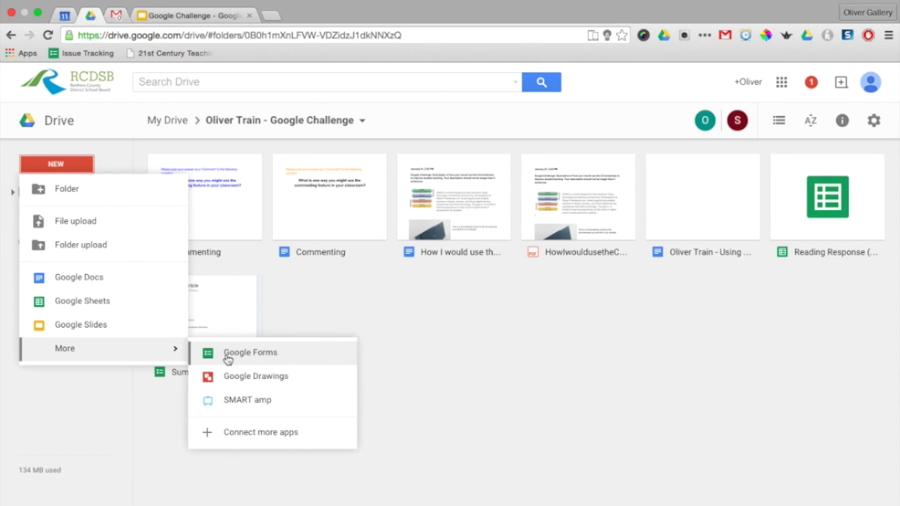
{"action": "left_click", "coordinate": [476, 275]}
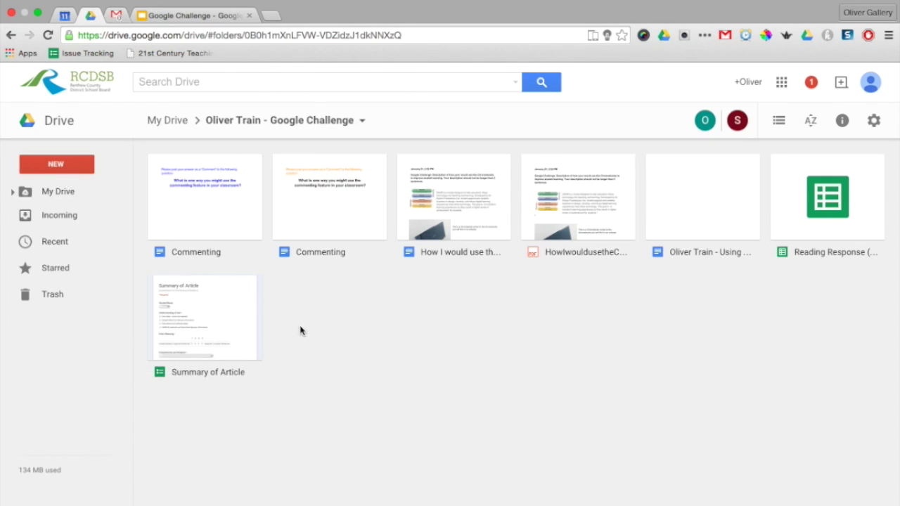
- Open the existing Summary of Article form for editing and look over its settings and questions
{"action": "left_click", "coordinate": [218, 326]}
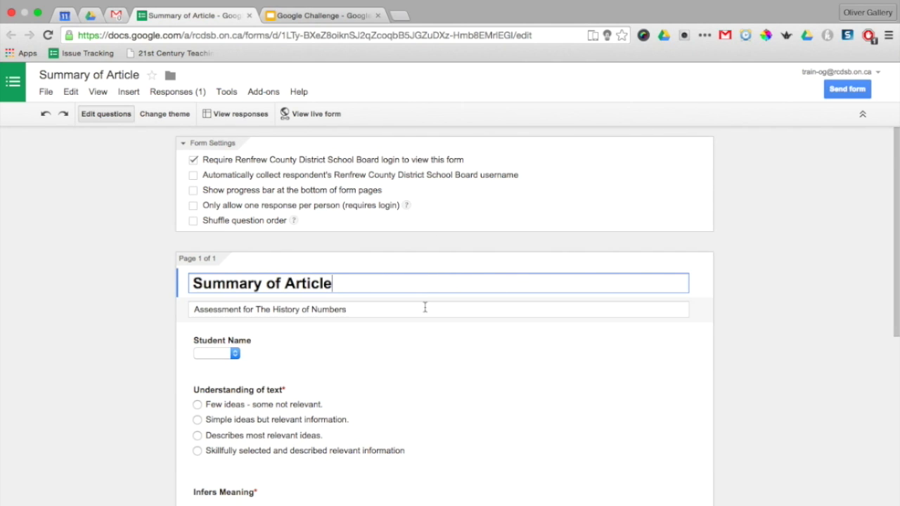
{"action": "scroll", "coordinate": [424, 307], "scroll_direction": "down", "scroll_amount": 3}
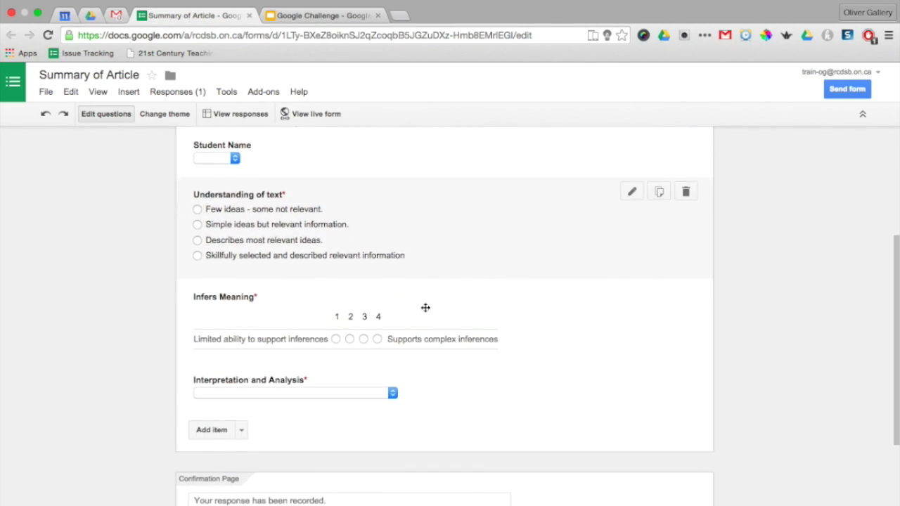
{"action": "scroll", "coordinate": [426, 307], "scroll_direction": "up", "scroll_amount": 3}
{"action": "scroll", "coordinate": [425, 307], "scroll_direction": "up", "scroll_amount": 1}
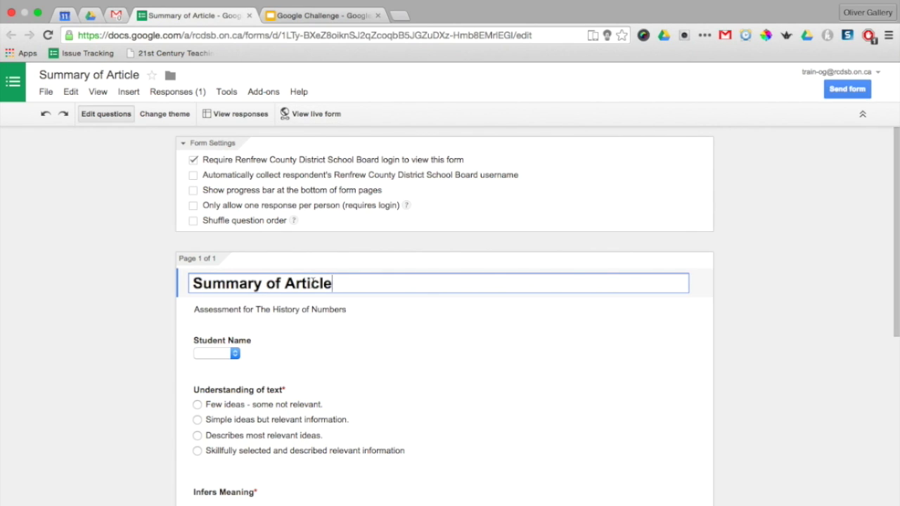
{"action": "scroll", "coordinate": [323, 340], "scroll_direction": "down", "scroll_amount": 3}
{"action": "scroll", "coordinate": [324, 340], "scroll_direction": "up", "scroll_amount": 2}
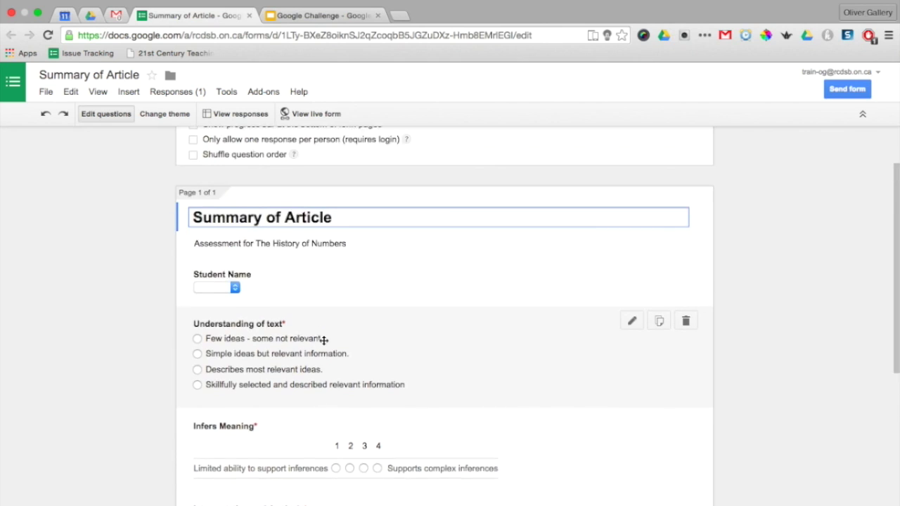
{"action": "scroll", "coordinate": [324, 340], "scroll_direction": "up", "scroll_amount": 1}
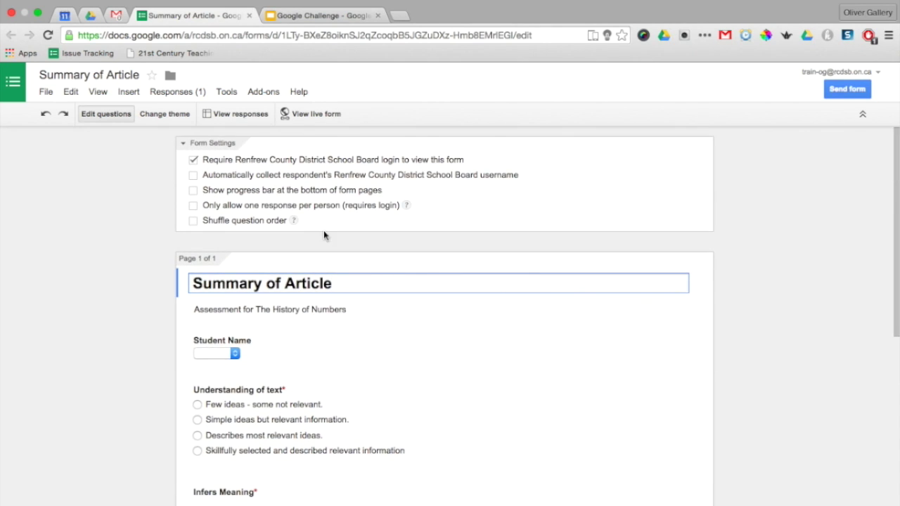
- View the live version of the Summary of Article form and look through its questions as a respondent sees them
{"action": "left_click", "coordinate": [316, 117]}
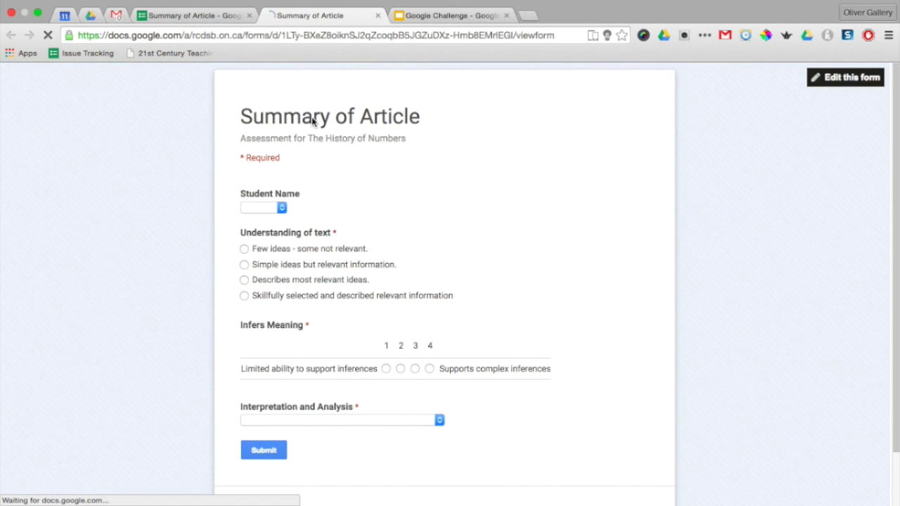
{"action": "scroll", "coordinate": [335, 264], "scroll_direction": "down", "scroll_amount": 1}
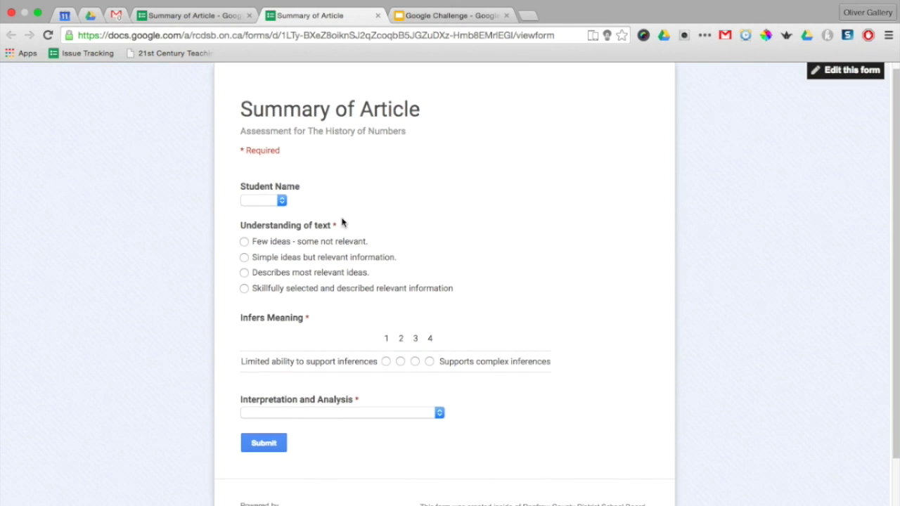
{"action": "scroll", "coordinate": [303, 311], "scroll_direction": "down", "scroll_amount": 2}
{"action": "scroll", "coordinate": [303, 311], "scroll_direction": "up", "scroll_amount": 3}
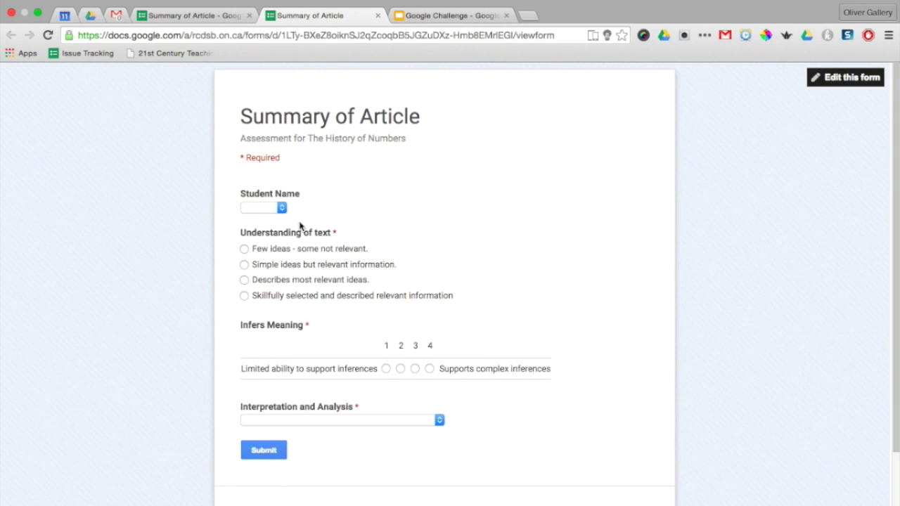
- Return to the Summary of Article form editor and review the questions down to Interpretation and Analysis
{"action": "left_click", "coordinate": [202, 17]}
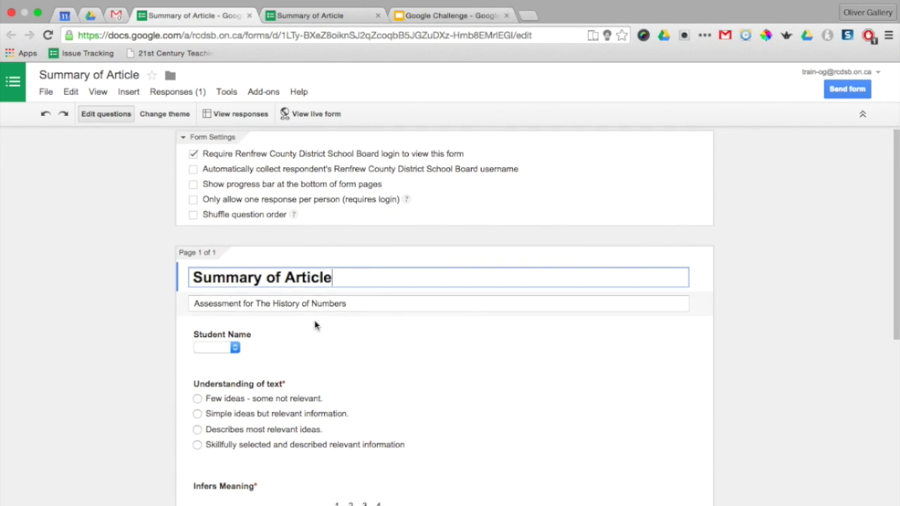
{"action": "scroll", "coordinate": [315, 320], "scroll_direction": "down", "scroll_amount": 3}
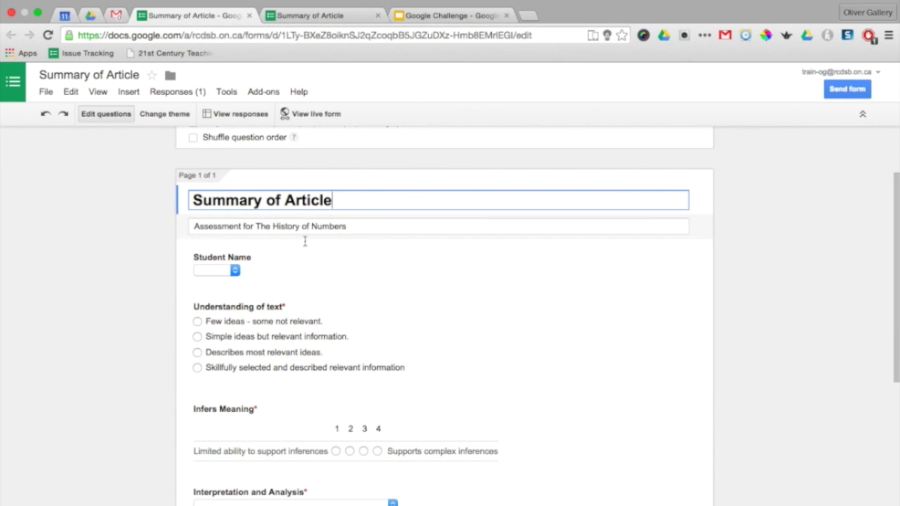
{"action": "scroll", "coordinate": [282, 380], "scroll_direction": "down", "scroll_amount": 3}
{"action": "scroll", "coordinate": [282, 380], "scroll_direction": "up", "scroll_amount": 4}
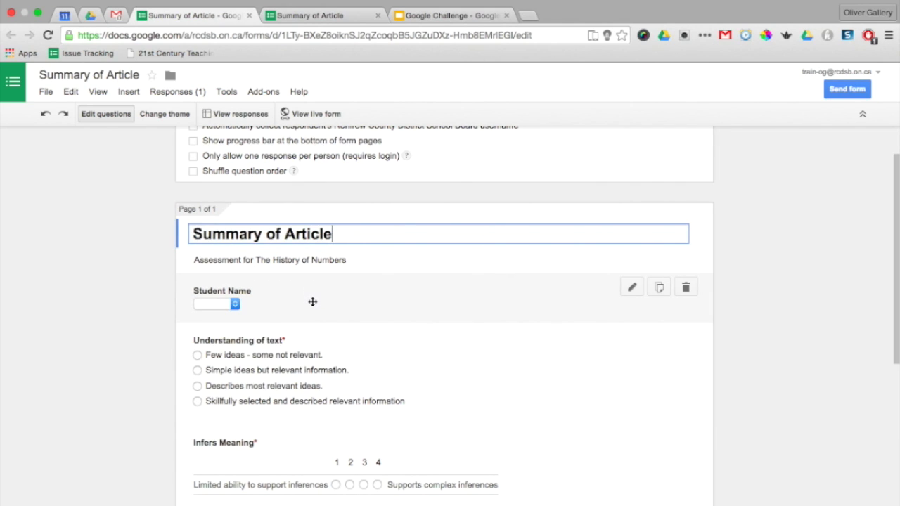
{"action": "scroll", "coordinate": [367, 304], "scroll_direction": "down", "scroll_amount": 1}
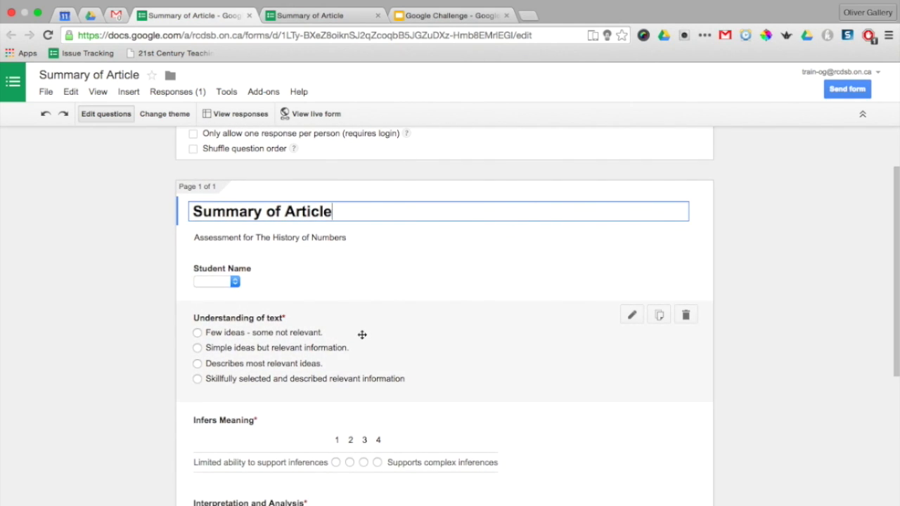
{"action": "scroll", "coordinate": [354, 392], "scroll_direction": "down", "scroll_amount": 2}
{"action": "scroll", "coordinate": [351, 404], "scroll_direction": "down", "scroll_amount": 3}
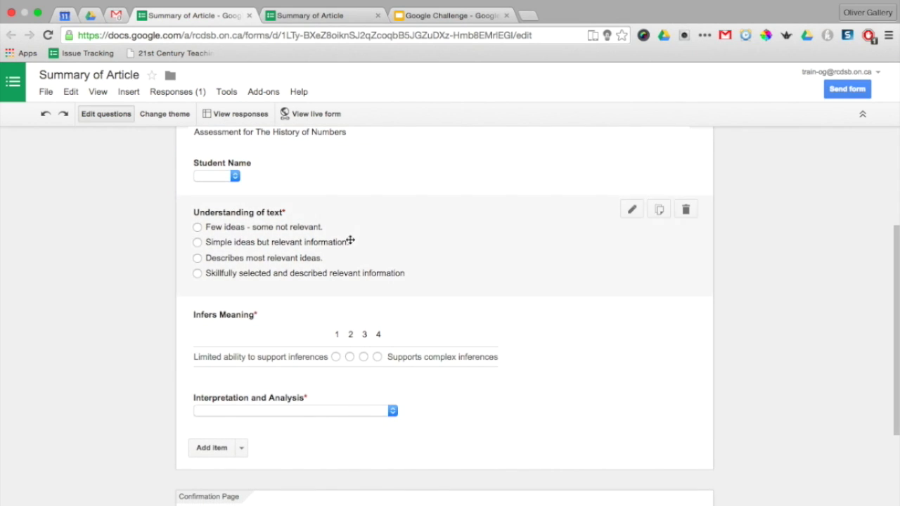
- Inspect the Student Name question's list options and the available question types, then close the question
{"action": "left_click", "coordinate": [333, 177]}
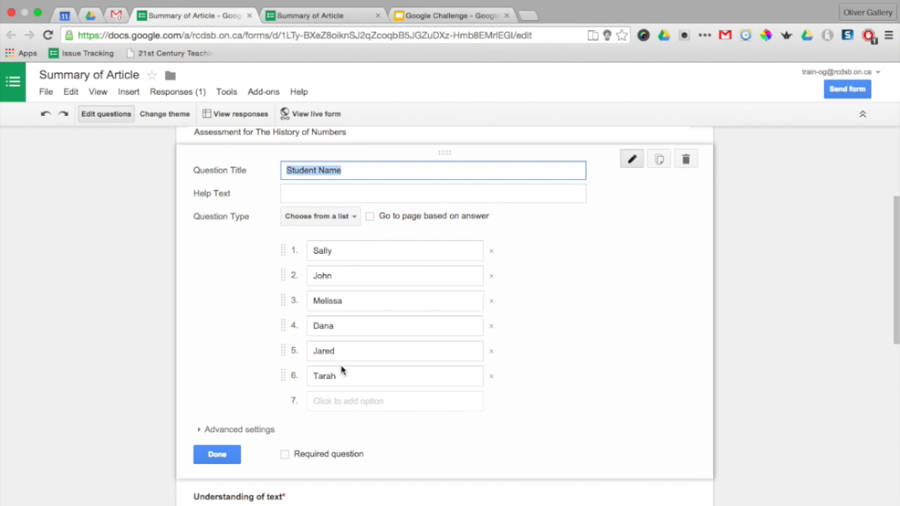
{"action": "left_click", "coordinate": [331, 218]}
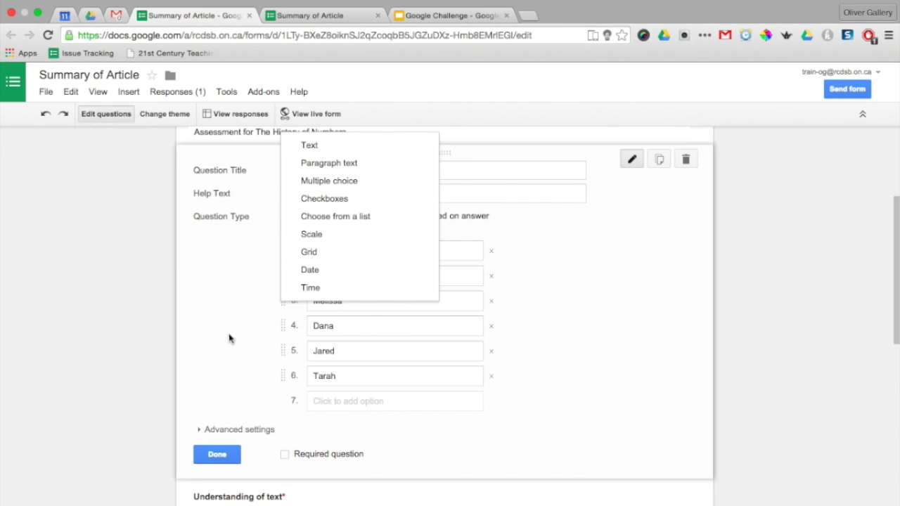
{"action": "scroll", "coordinate": [229, 342], "scroll_direction": "down", "scroll_amount": 1}
{"action": "scroll", "coordinate": [229, 343], "scroll_direction": "down", "scroll_amount": 1}
{"action": "left_click", "coordinate": [224, 363]}
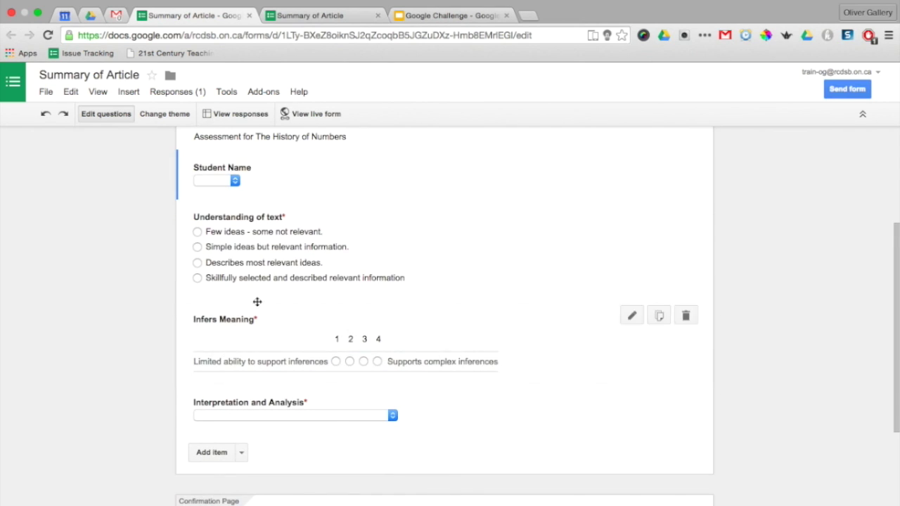
- Inspect the multiple-choice setup of the Understanding of text question, then close it
{"action": "scroll", "coordinate": [313, 246], "scroll_direction": "up", "scroll_amount": 2}
{"action": "scroll", "coordinate": [331, 212], "scroll_direction": "down", "scroll_amount": 2}
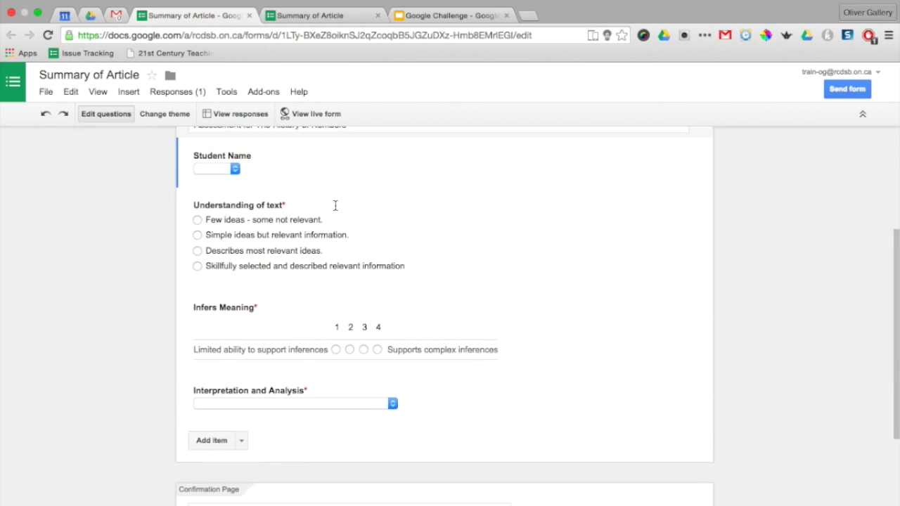
{"action": "left_click", "coordinate": [418, 237]}
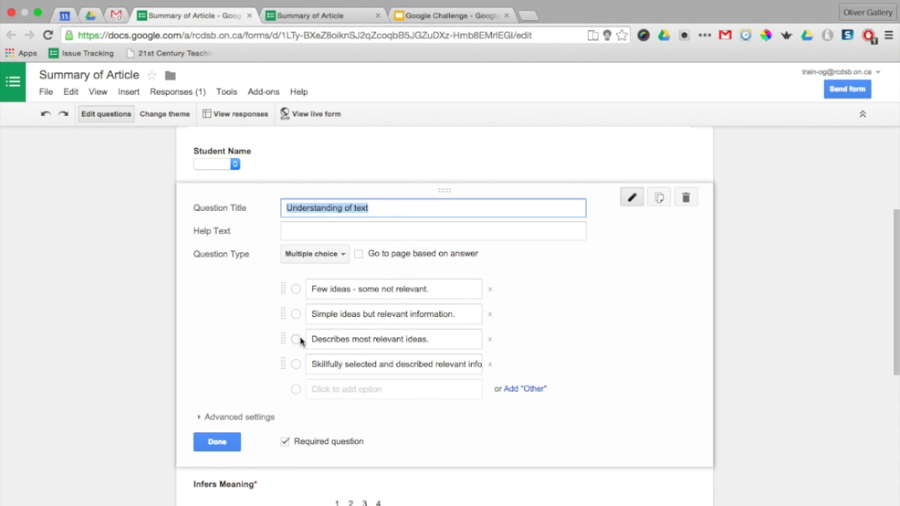
{"action": "left_click", "coordinate": [217, 442]}
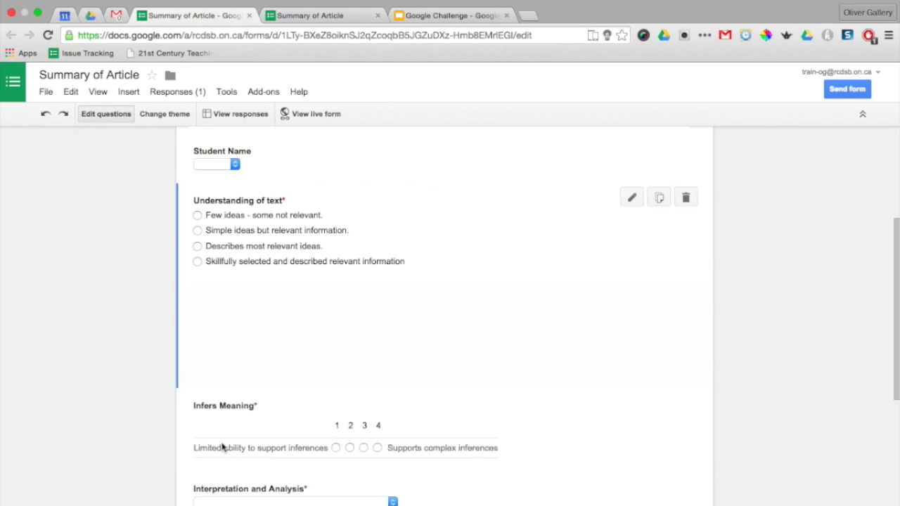
- Inspect the scale range and end labels of the Infers Meaning question, then close it
{"action": "scroll", "coordinate": [318, 316], "scroll_direction": "down", "scroll_amount": 2}
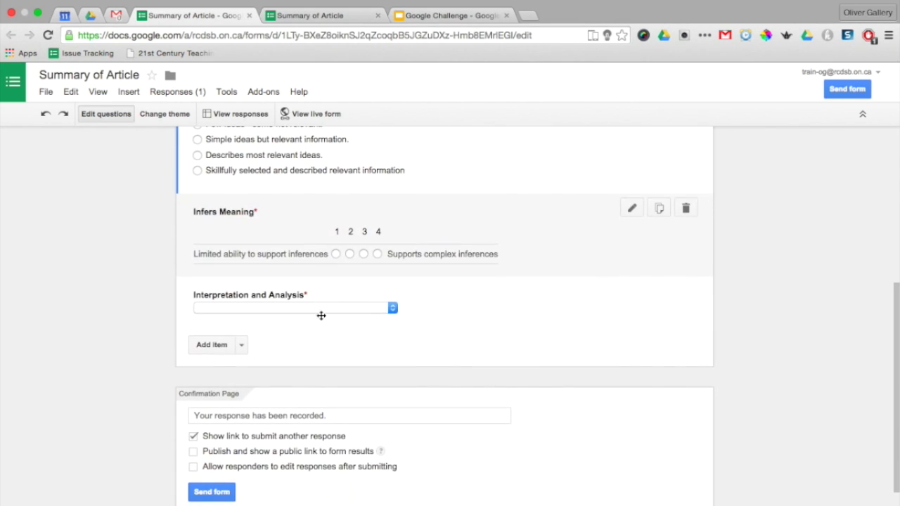
{"action": "left_click", "coordinate": [519, 239]}
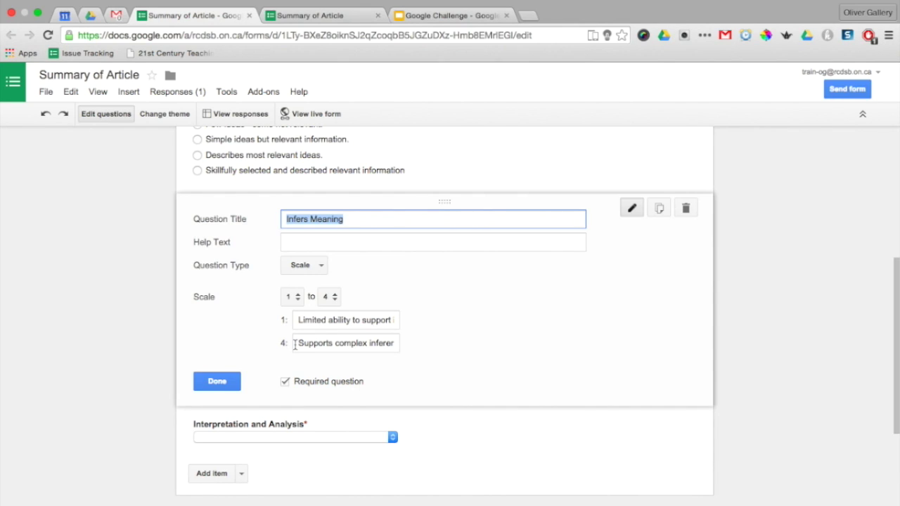
{"action": "left_click", "coordinate": [229, 382]}
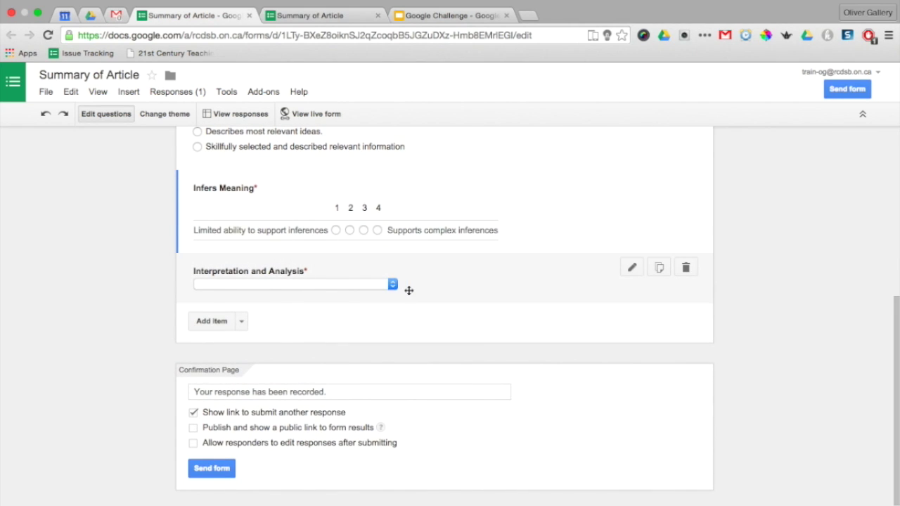
- Add a question titled Additional Notes below Interpretation and Analysis and set its type to Paragraph text
{"action": "scroll", "coordinate": [409, 290], "scroll_direction": "up", "scroll_amount": 4}
{"action": "scroll", "coordinate": [333, 288], "scroll_direction": "down", "scroll_amount": 2}
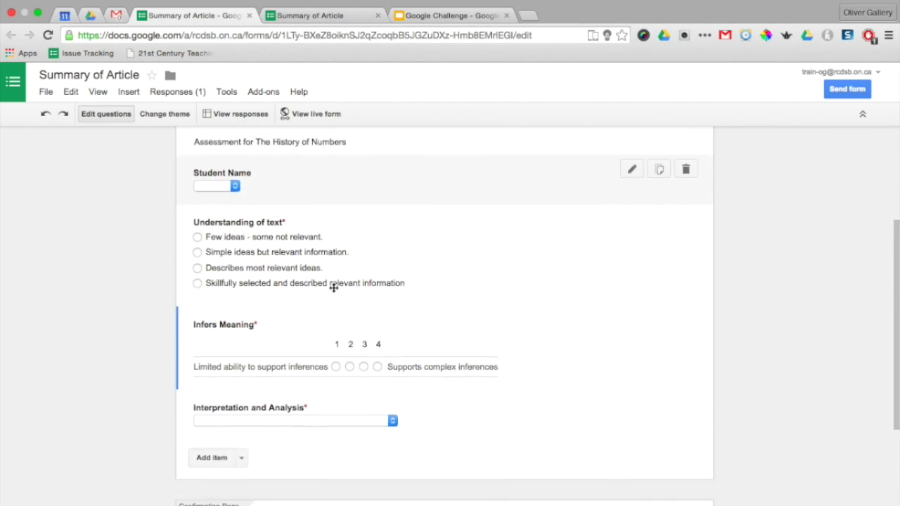
{"action": "scroll", "coordinate": [334, 287], "scroll_direction": "down", "scroll_amount": 3}
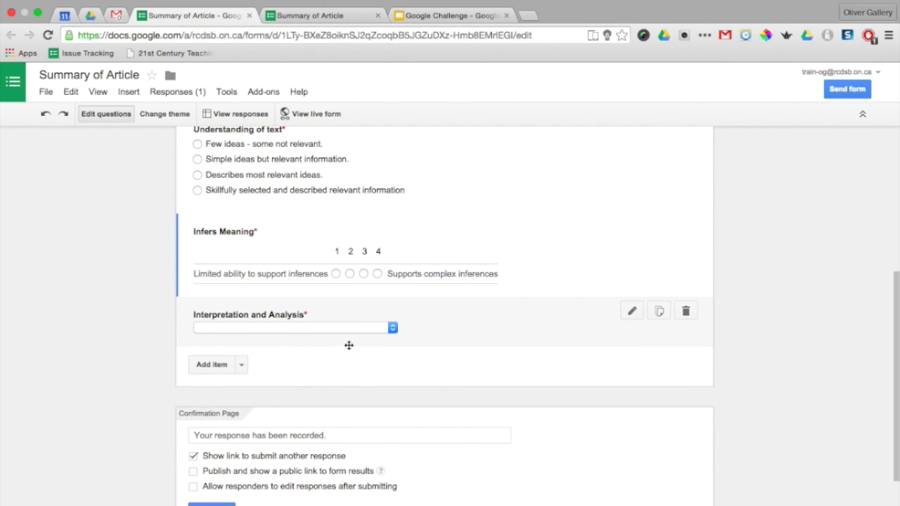
{"action": "scroll", "coordinate": [336, 352], "scroll_direction": "down", "scroll_amount": 1}
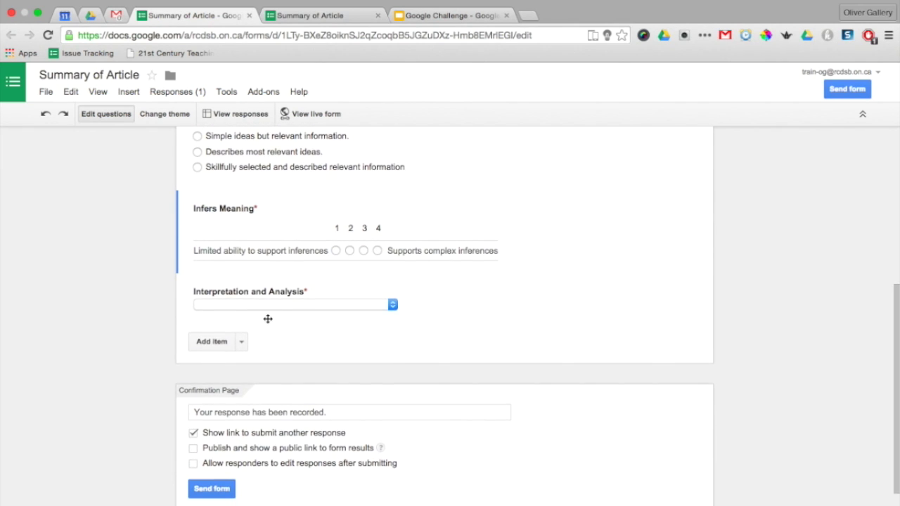
{"action": "left_click", "coordinate": [203, 341]}
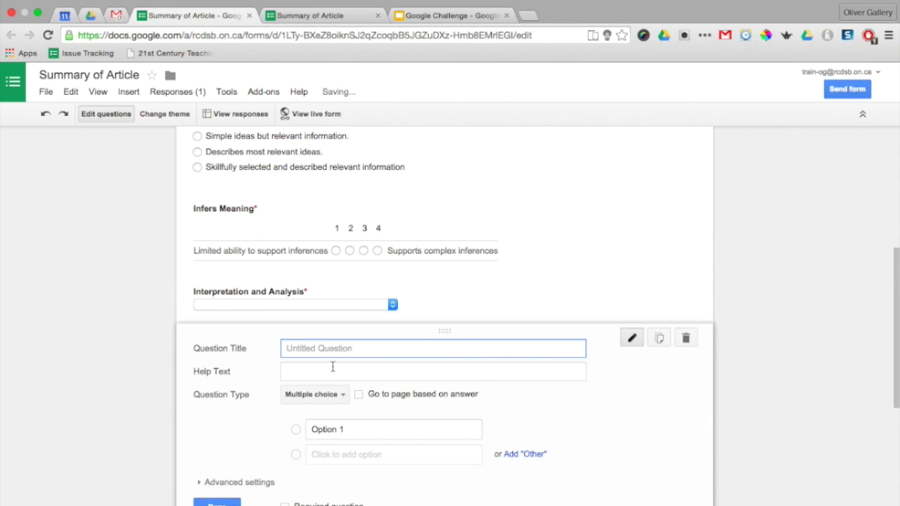
{"action": "scroll", "coordinate": [291, 345], "scroll_direction": "down", "scroll_amount": 2}
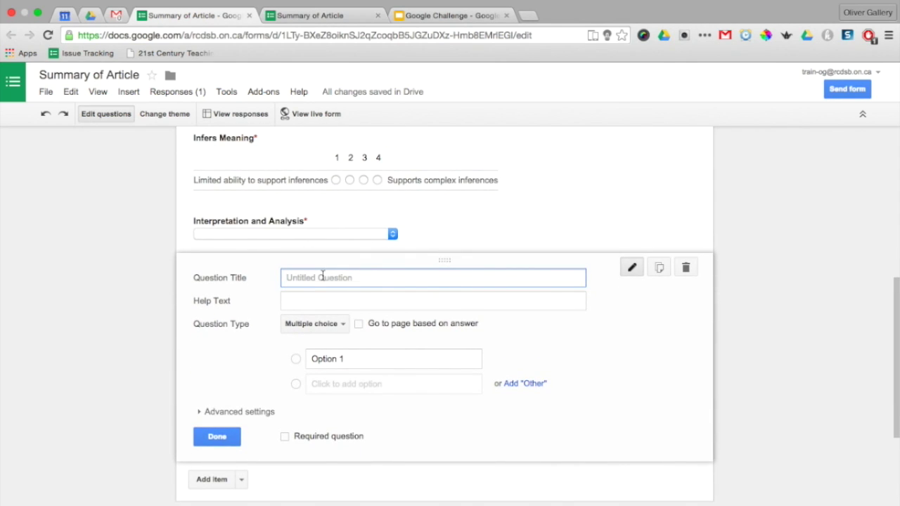
{"action": "type", "text": "Additional Notes"}
{"action": "left_click", "coordinate": [325, 324]}
{"action": "left_click", "coordinate": [334, 308]}
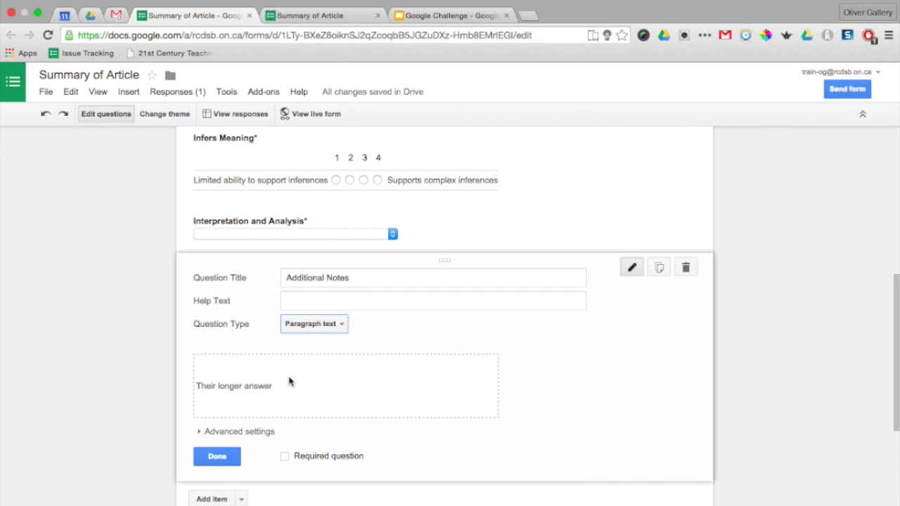
- Make the Additional Notes question required and finish editing it
{"action": "scroll", "coordinate": [289, 382], "scroll_direction": "down", "scroll_amount": 1}
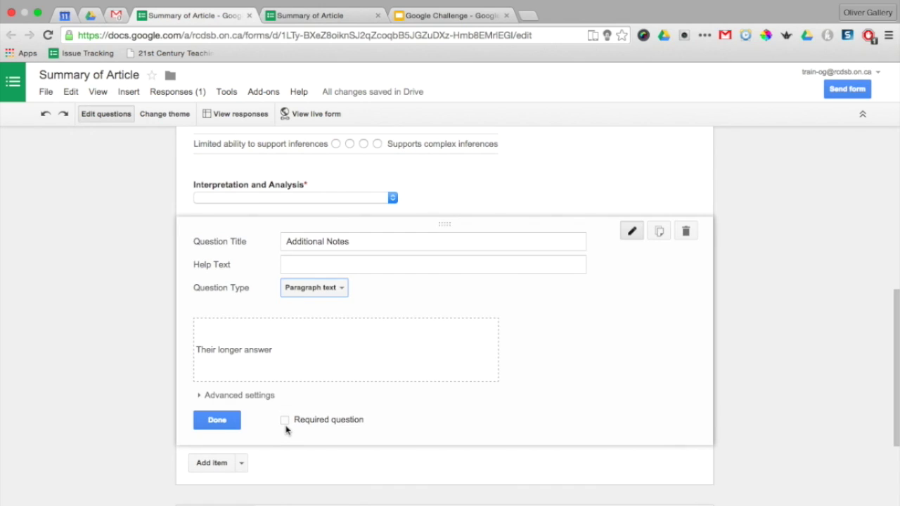
{"action": "left_click", "coordinate": [285, 420]}
{"action": "left_click", "coordinate": [218, 421]}
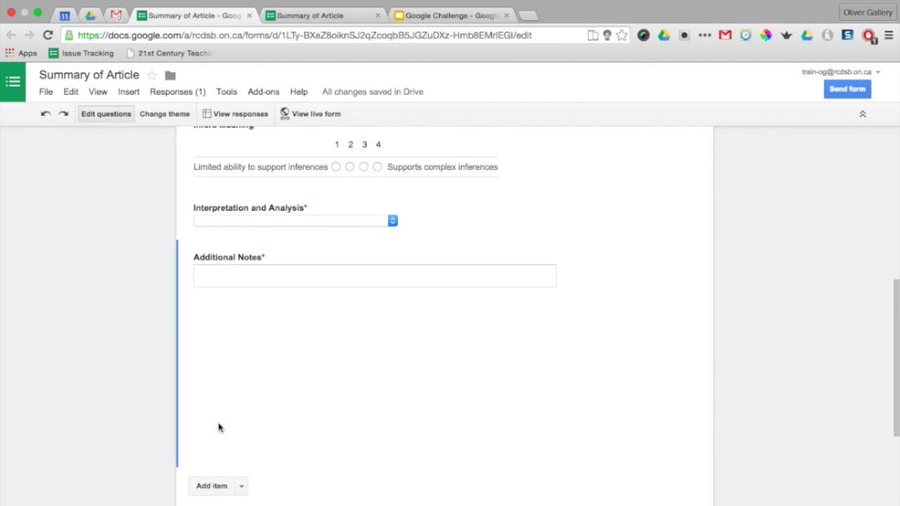
- Open the live version of the form, review its questions through Additional Notes, and return to the form editor
{"action": "scroll", "coordinate": [283, 225], "scroll_direction": "up", "scroll_amount": 2}
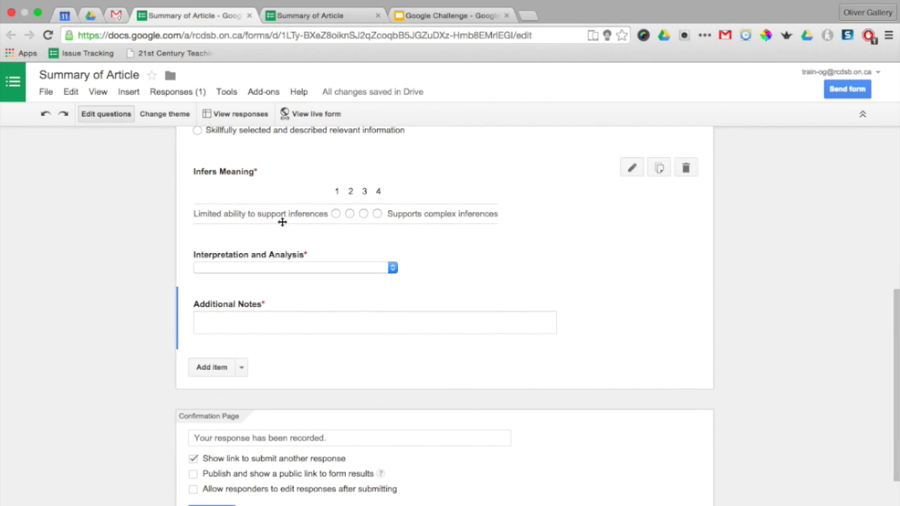
{"action": "left_click", "coordinate": [310, 114]}
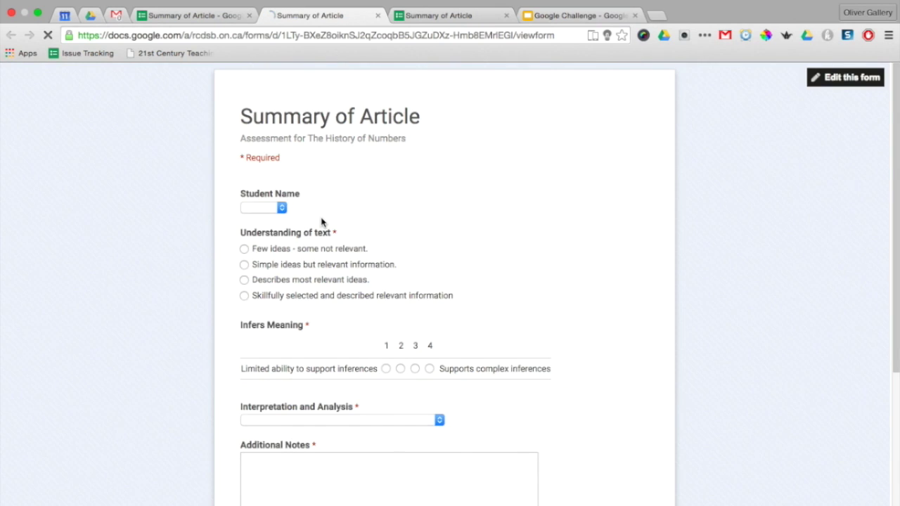
{"action": "scroll", "coordinate": [391, 232], "scroll_direction": "down", "scroll_amount": 4}
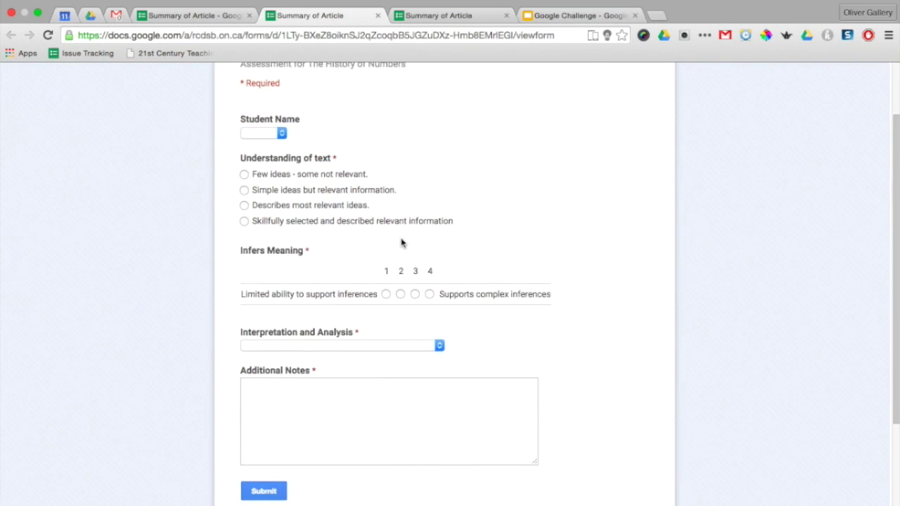
{"action": "scroll", "coordinate": [401, 241], "scroll_direction": "down", "scroll_amount": 1}
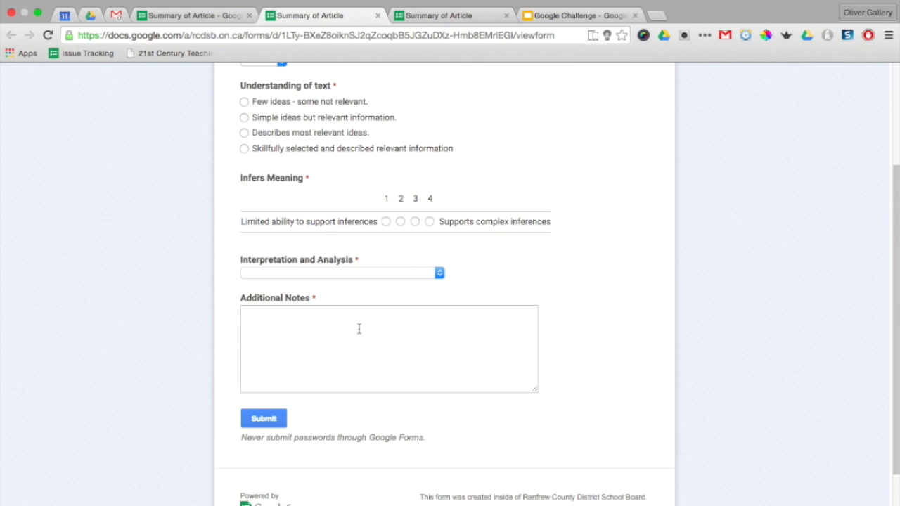
{"action": "scroll", "coordinate": [360, 327], "scroll_direction": "up", "scroll_amount": 5}
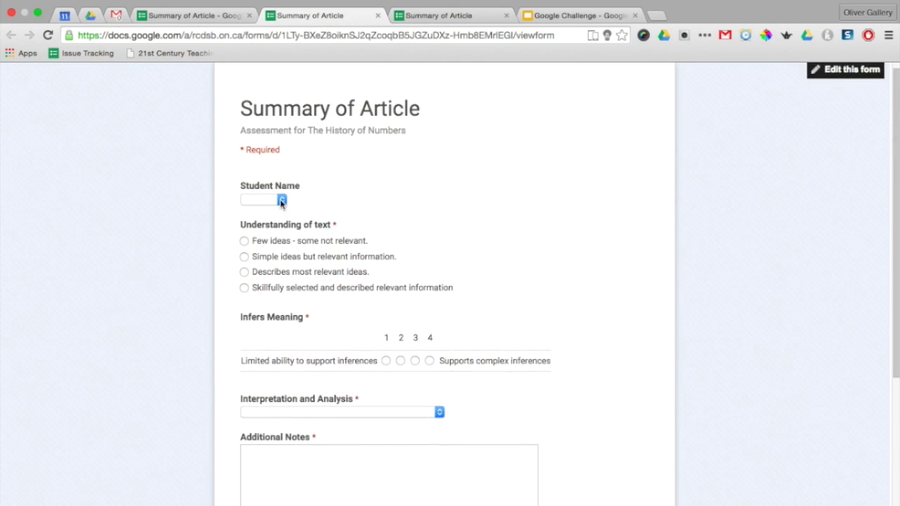
{"action": "left_click", "coordinate": [196, 30]}
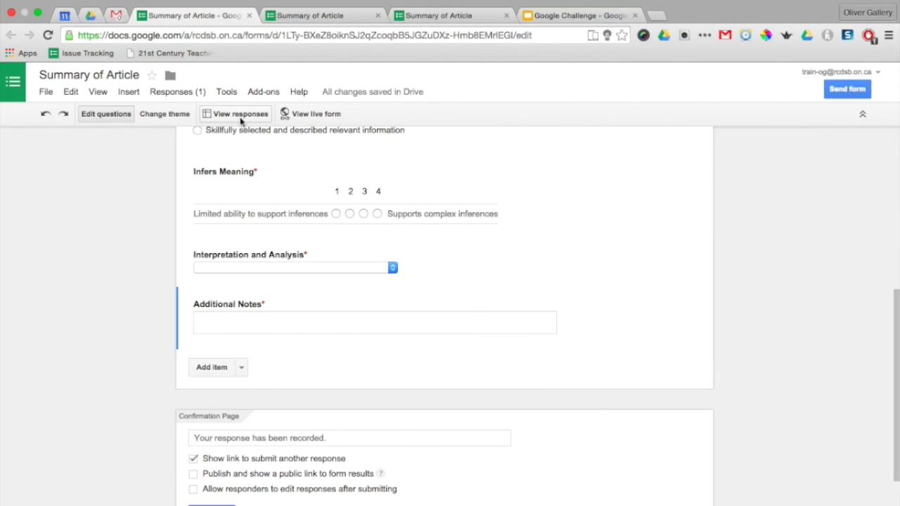
- In the live form, select a student's name, choose "Describes most relevant ideas." for Understanding of text and rate Infers Meaning 3
{"action": "left_click", "coordinate": [339, 18]}
{"action": "scroll", "coordinate": [328, 336], "scroll_direction": "down", "scroll_amount": 2}
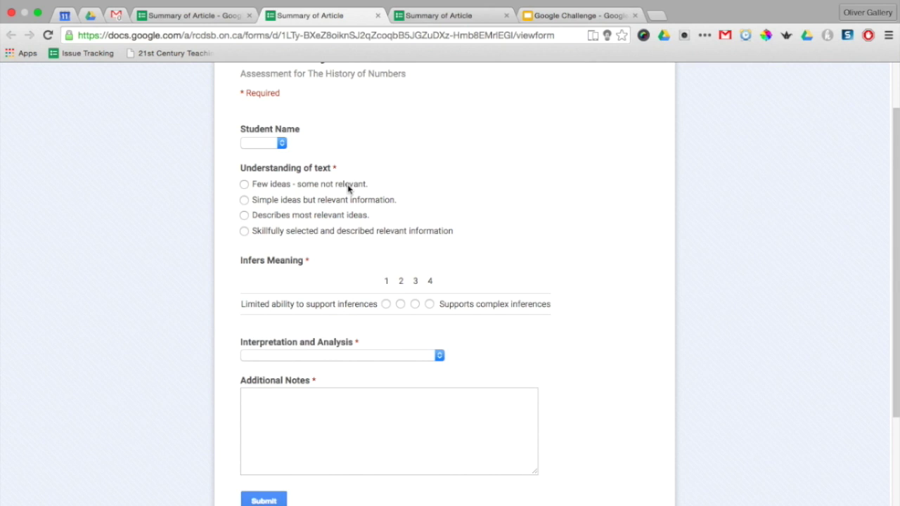
{"action": "left_click", "coordinate": [282, 144]}
{"action": "left_click", "coordinate": [278, 176]}
{"action": "left_click", "coordinate": [244, 215]}
{"action": "left_click", "coordinate": [417, 304]}
- Set Interpretation and Analysis to "Some complex ideas with supporting detail", enter "Read with fluency" under Additional Notes and submit the response
{"action": "left_click", "coordinate": [439, 355]}
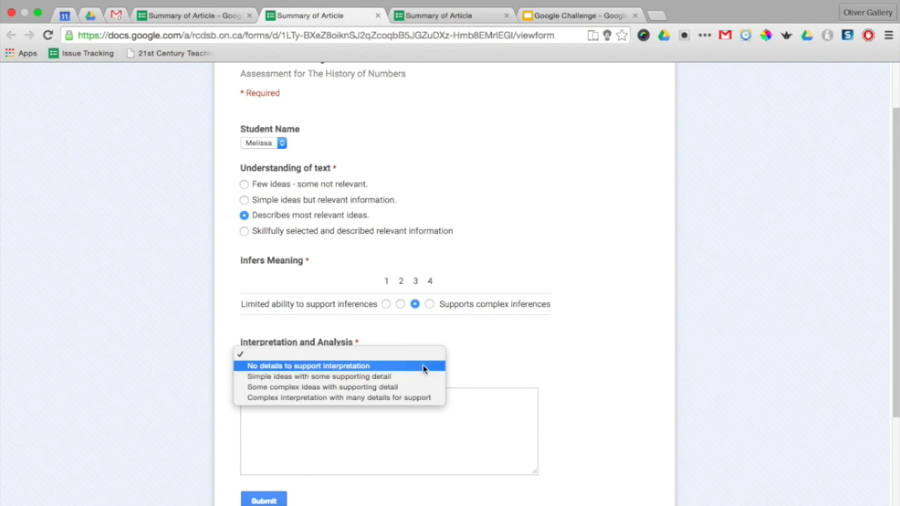
{"action": "left_click", "coordinate": [413, 387]}
{"action": "left_click", "coordinate": [385, 402]}
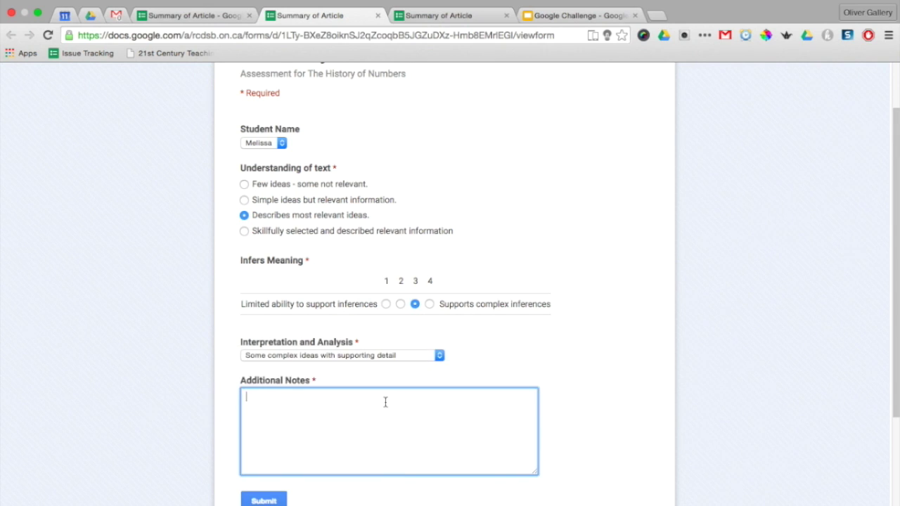
{"action": "type", "text": "Read with fluency"}
{"action": "scroll", "coordinate": [355, 417], "scroll_direction": "down", "scroll_amount": 3}
{"action": "left_click", "coordinate": [271, 415]}
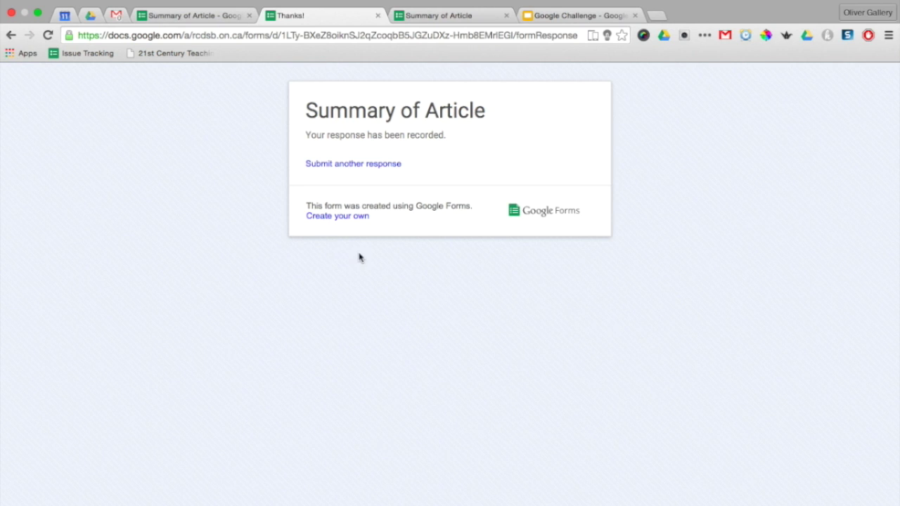
- Return to the form editor and open the responses spreadsheet to examine the submitted answers
{"action": "left_click", "coordinate": [199, 17]}
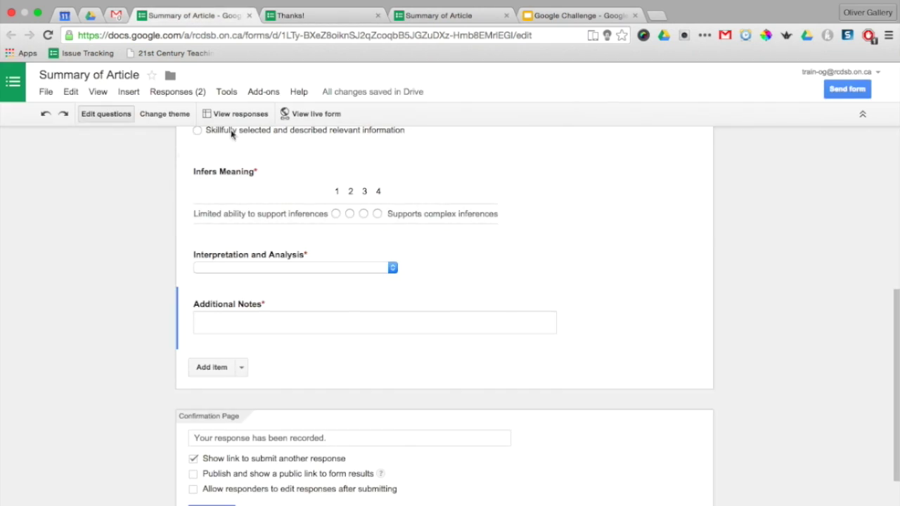
{"action": "scroll", "coordinate": [239, 148], "scroll_direction": "up", "scroll_amount": 8}
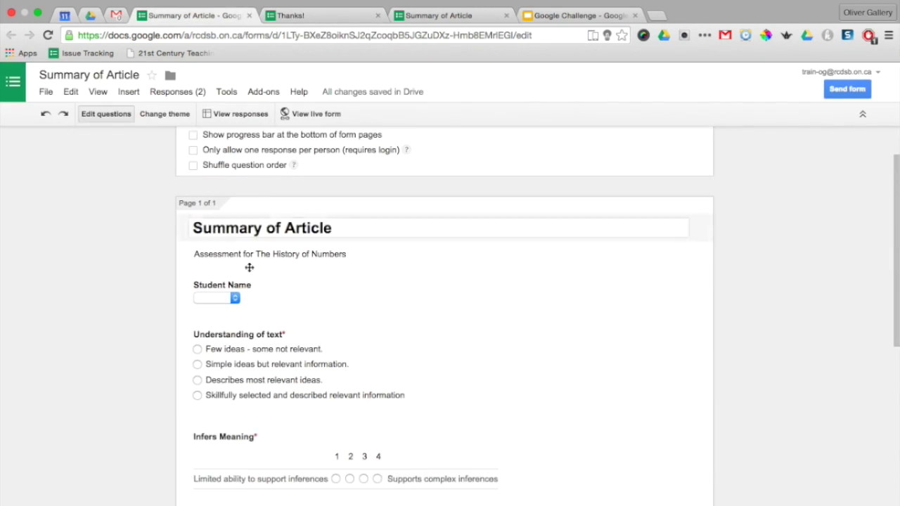
{"action": "left_click", "coordinate": [227, 117]}
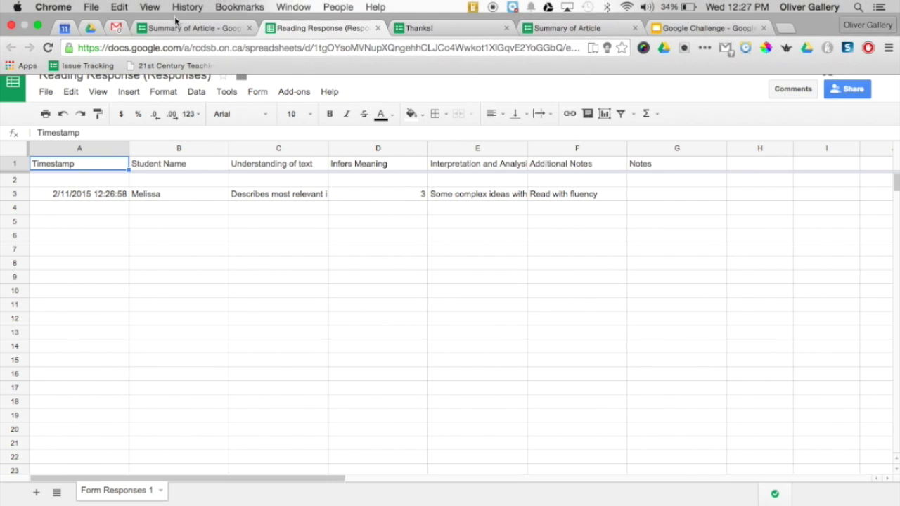
- Go back to the form editor, inspect the Send form options, select the link to share and close the dialog
{"action": "left_click", "coordinate": [173, 31]}
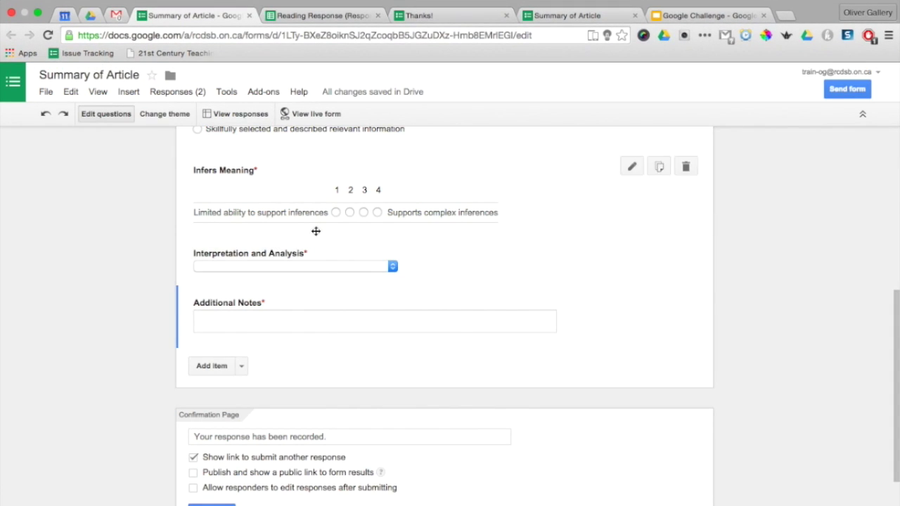
{"action": "scroll", "coordinate": [320, 233], "scroll_direction": "up", "scroll_amount": 5}
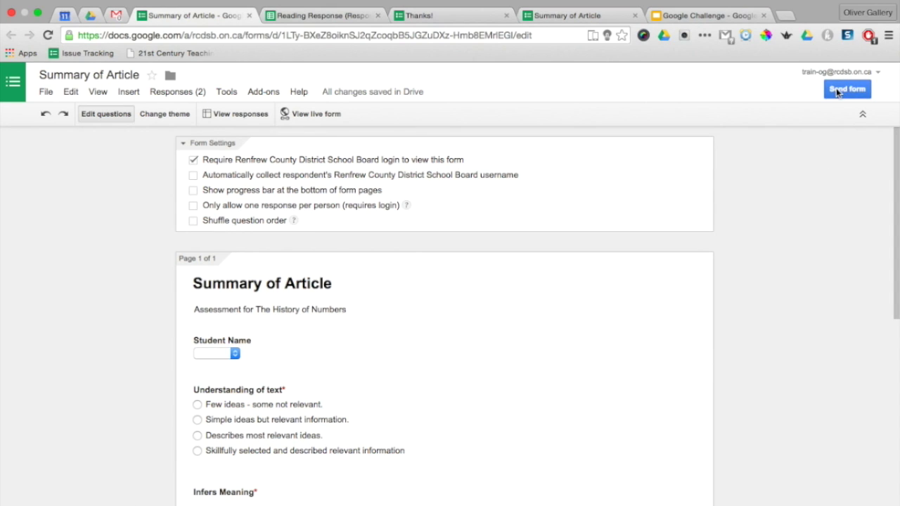
{"action": "left_click", "coordinate": [836, 88]}
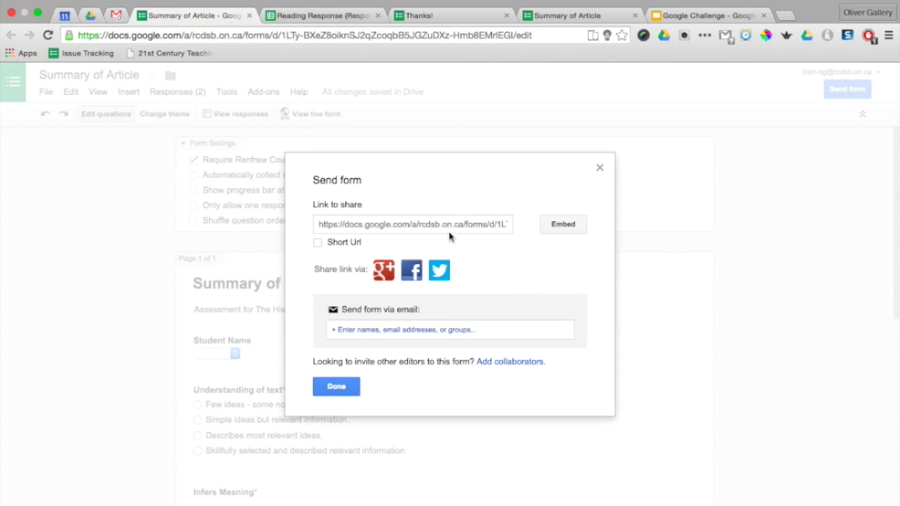
{"action": "left_click", "coordinate": [384, 226]}
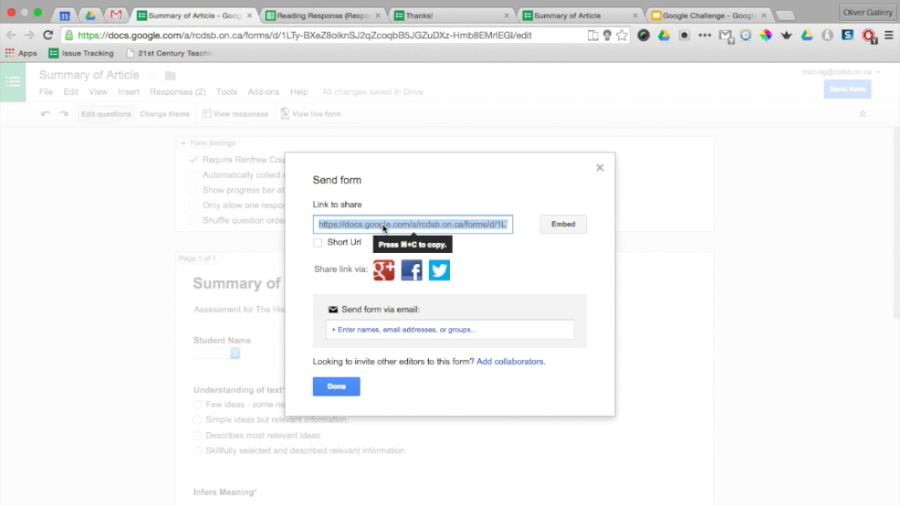
{"action": "left_click", "coordinate": [342, 388]}
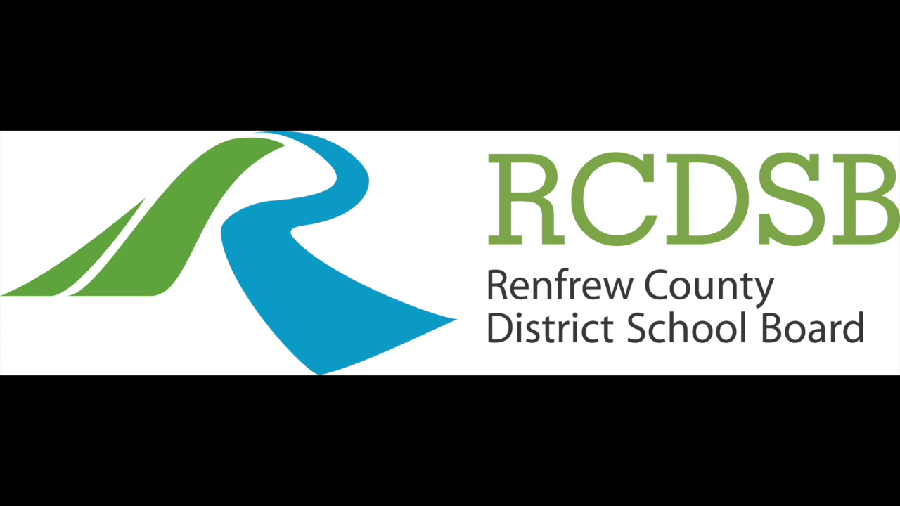